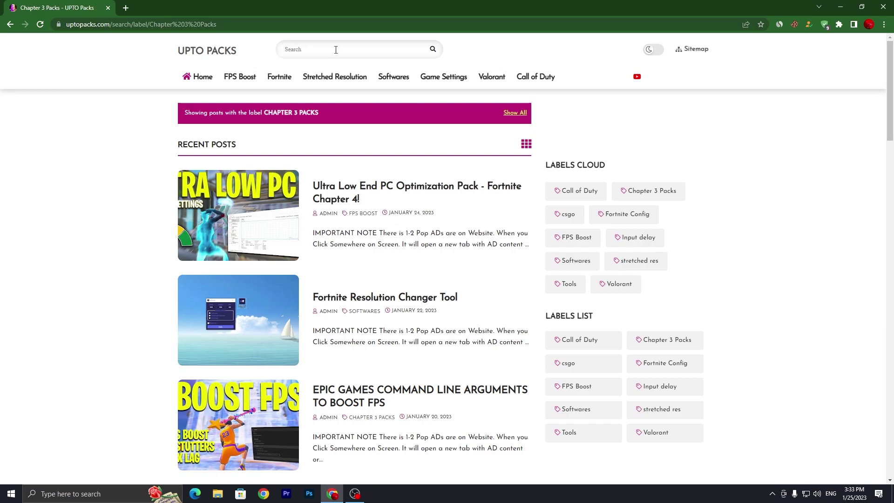
Open the Ultra Low End PC Optimization Pack - Fortnite Chapter 4 post and follow its download pack link
{"action": "left_click", "coordinate": [242, 199]}
{"action": "scroll", "coordinate": [242, 199], "scroll_direction": "down", "scroll_amount": 10}
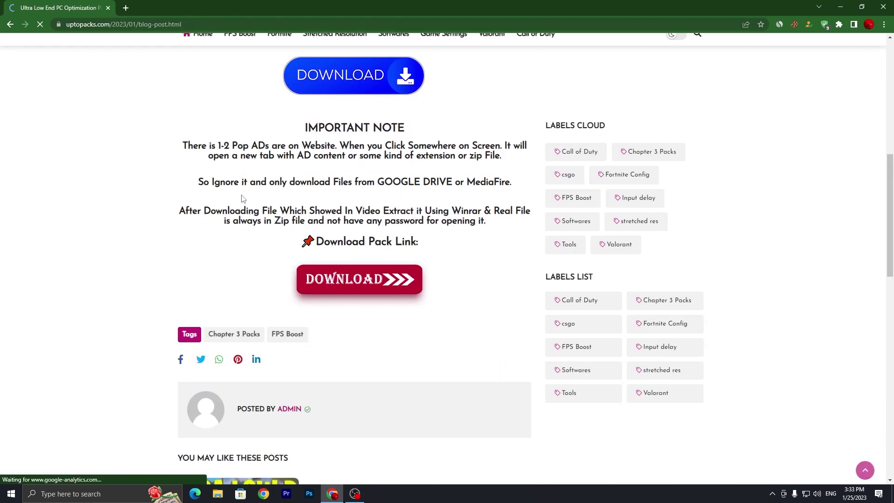
{"action": "left_click", "coordinate": [350, 279]}
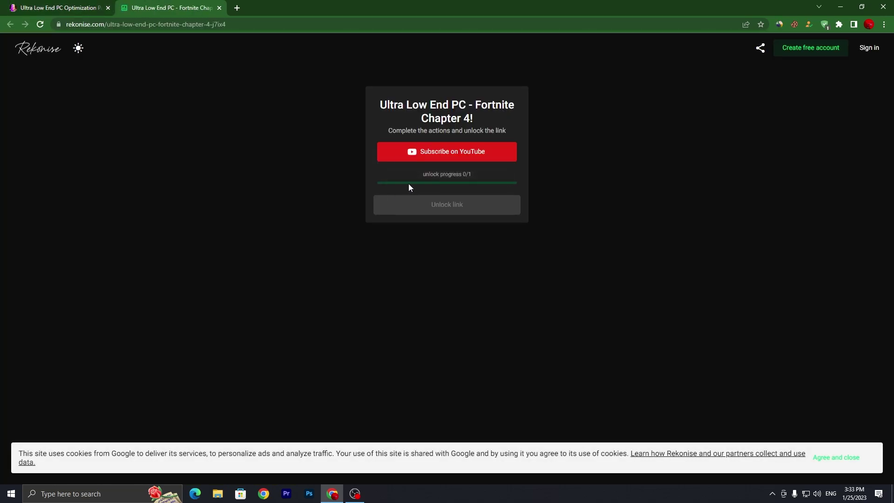
Complete the Subscribe on YouTube action to unlock the pack link, and close the RiPEX channel page
{"action": "left_click", "coordinate": [433, 152]}
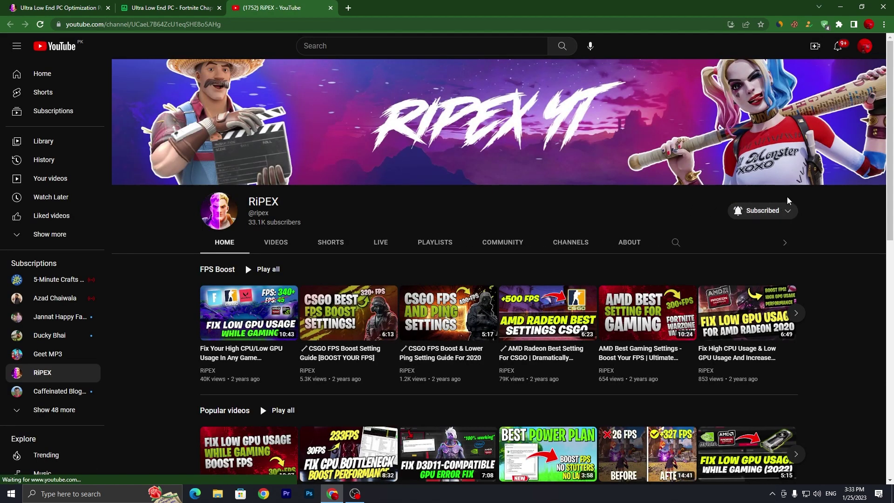
{"action": "left_click_drag", "start_coordinate": [760, 188], "coordinate": [698, 202]}
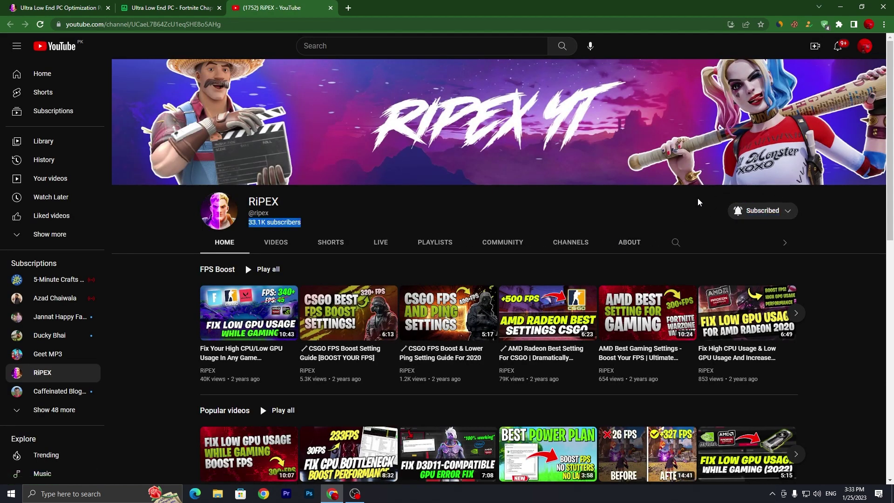
{"action": "left_click", "coordinate": [331, 8]}
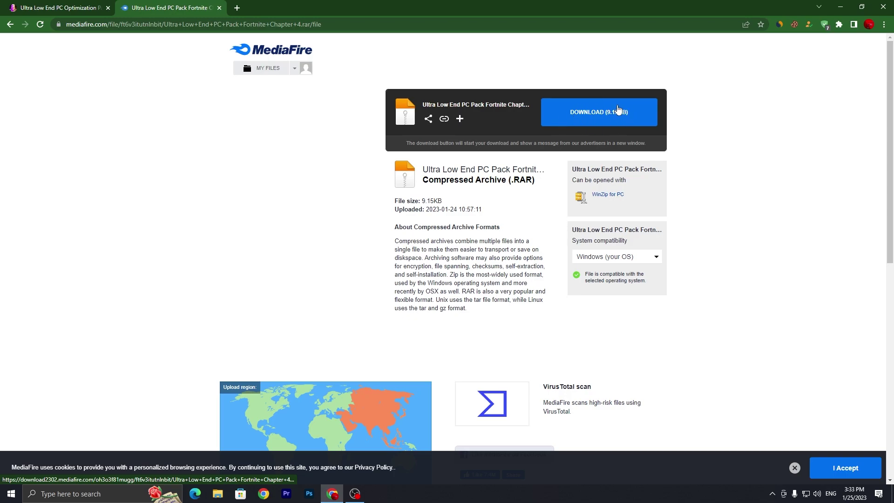
Return to the UPTO PACKS post and search the site for "park control"
{"action": "left_click", "coordinate": [84, 4]}
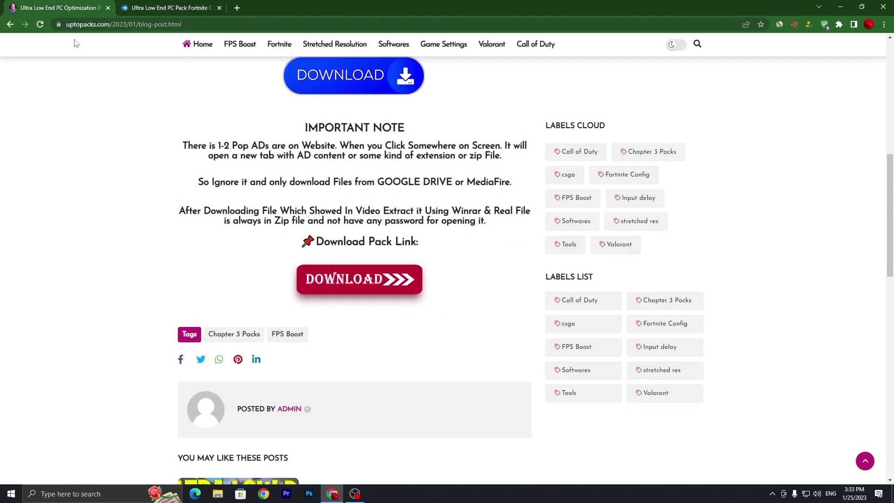
{"action": "scroll", "coordinate": [103, 108], "scroll_direction": "up", "scroll_amount": 15}
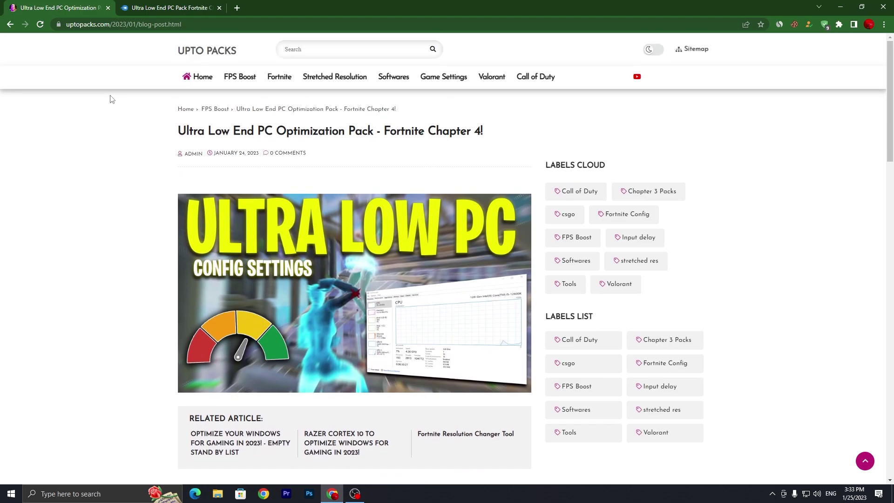
{"action": "left_click", "coordinate": [289, 50]}
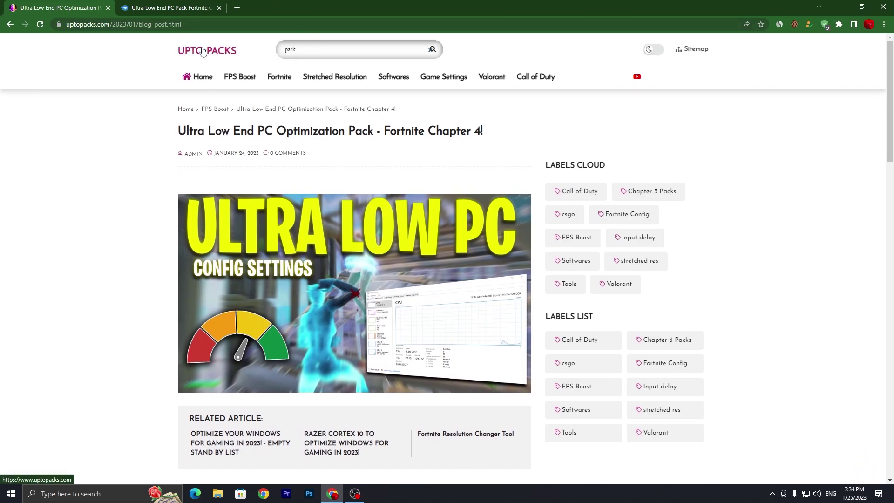
{"action": "type", "text": "park control"}
{"action": "key", "text": "Return"}
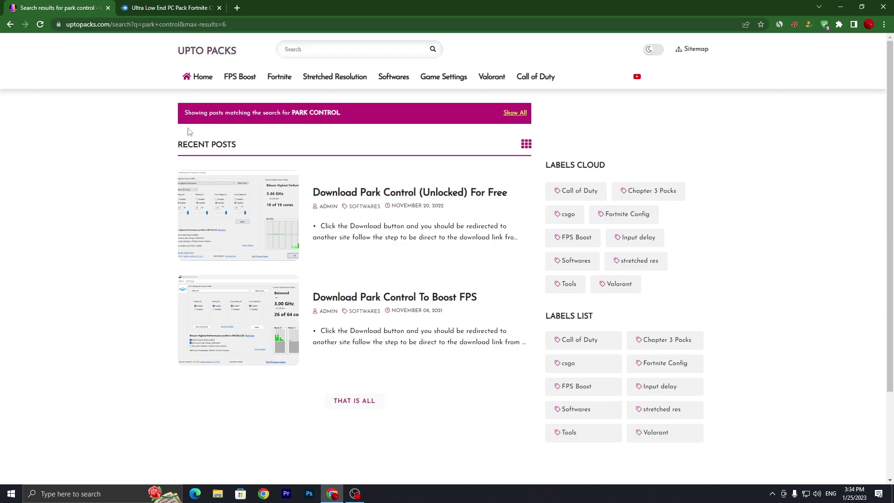
Open the Download Park Control (Unlocked) For Free post and follow its download pack link
{"action": "left_click", "coordinate": [193, 174]}
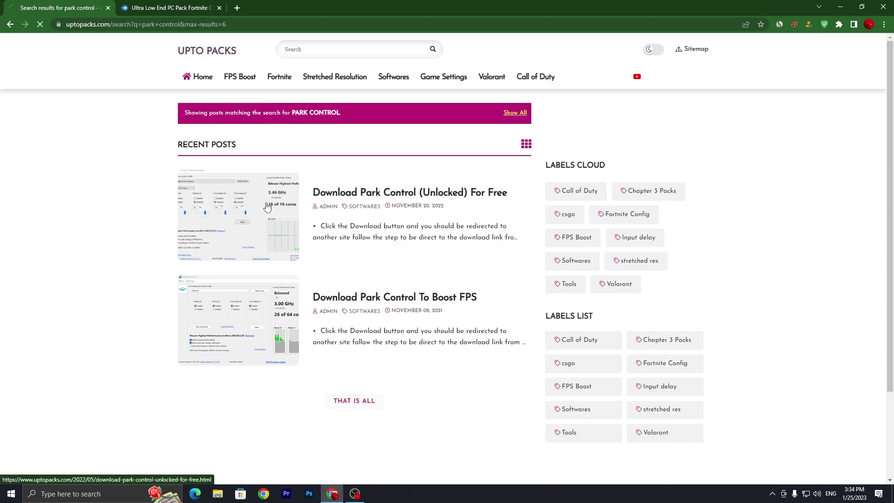
{"action": "scroll", "coordinate": [354, 280], "scroll_direction": "down", "scroll_amount": 6}
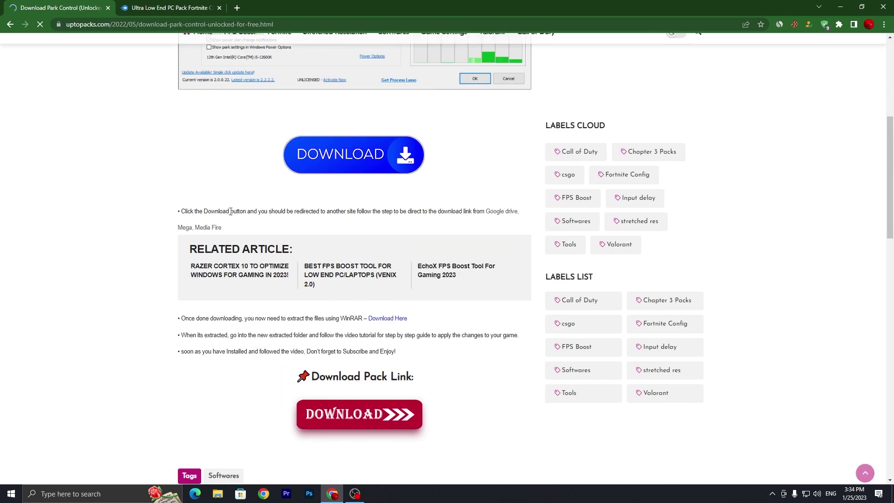
{"action": "left_click", "coordinate": [350, 413]}
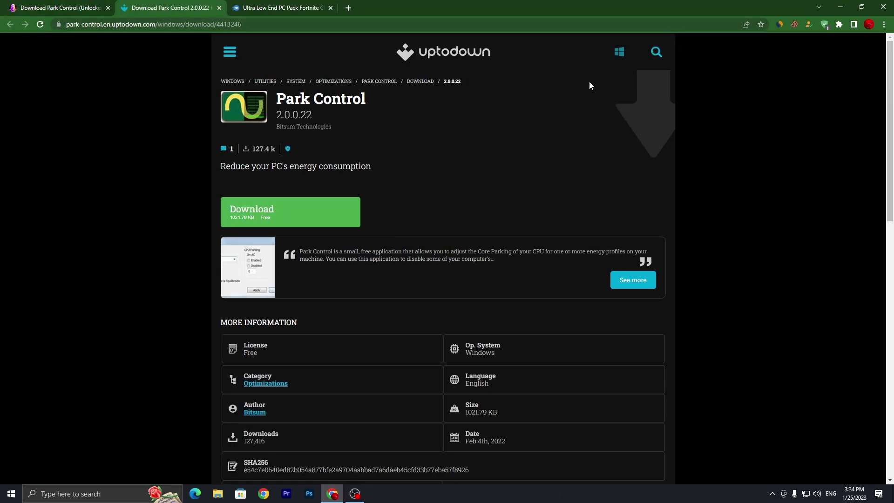
Extract the Ultra Low End PC Pack Fortnite Chapter 4 folder from its RAR archive onto the desktop
{"action": "left_click", "coordinate": [840, 6]}
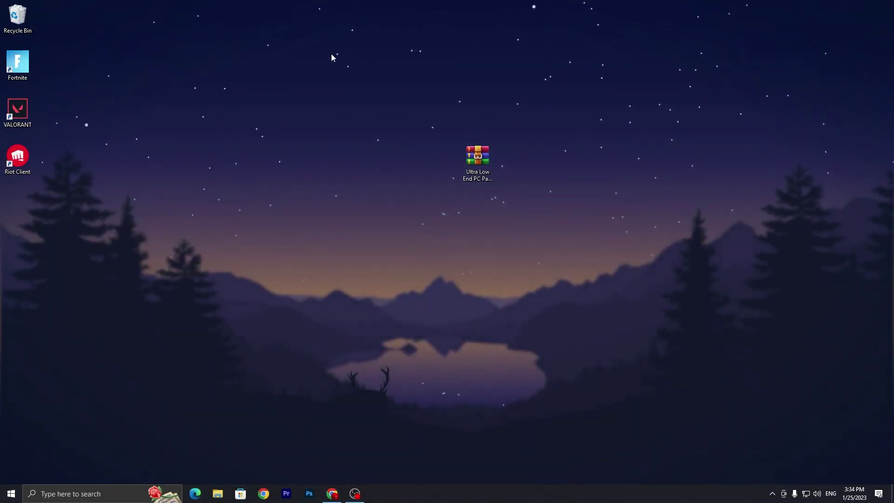
{"action": "left_click_drag", "start_coordinate": [477, 161], "coordinate": [338, 168]}
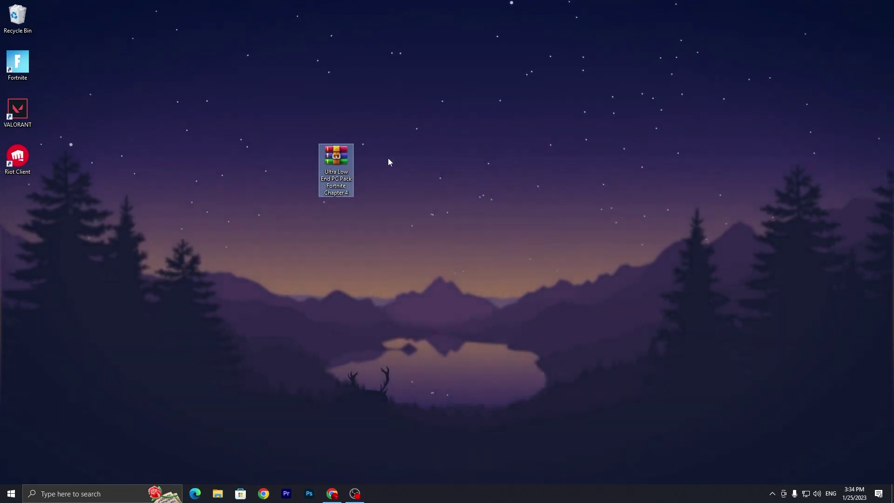
{"action": "double_click", "coordinate": [336, 163]}
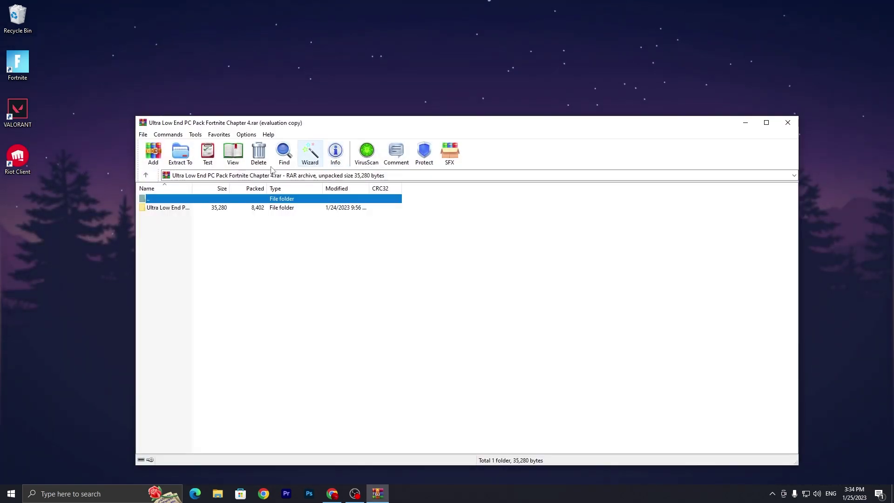
{"action": "left_click_drag", "start_coordinate": [181, 209], "coordinate": [369, 156]}
{"action": "left_click", "coordinate": [787, 124]}
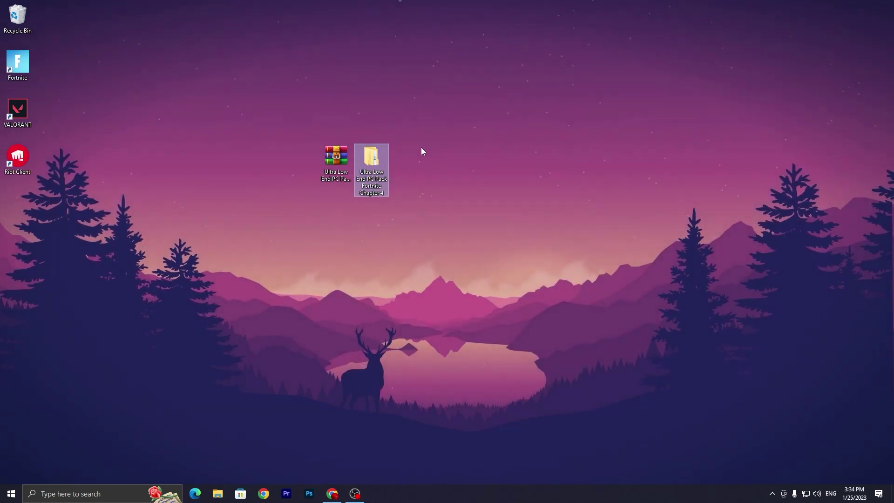
Copy the GameUserSettings file from the extracted pack's Fortnite Config folder
{"action": "double_click", "coordinate": [370, 159]}
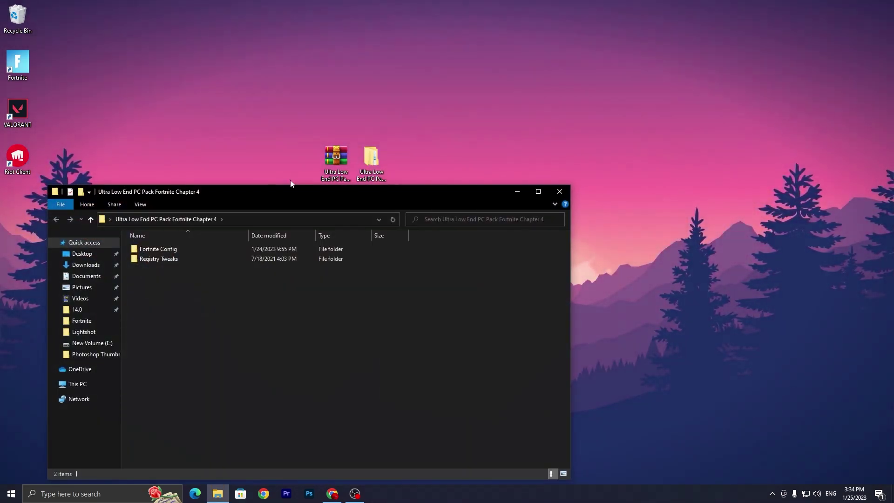
{"action": "left_click_drag", "start_coordinate": [289, 196], "coordinate": [517, 95]}
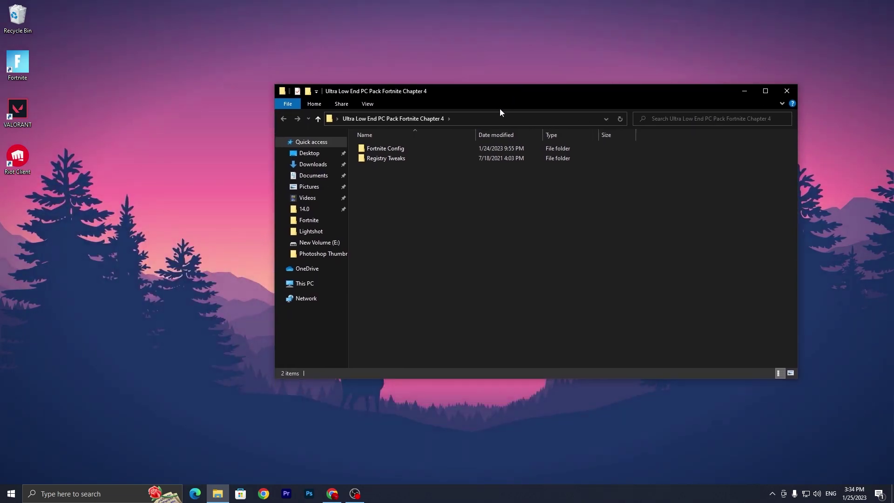
{"action": "double_click", "coordinate": [400, 150]}
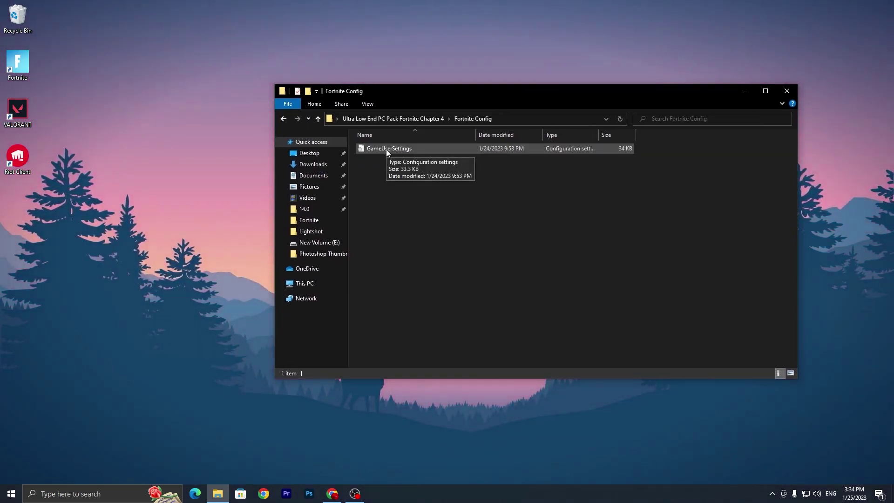
{"action": "right_click", "coordinate": [386, 149]}
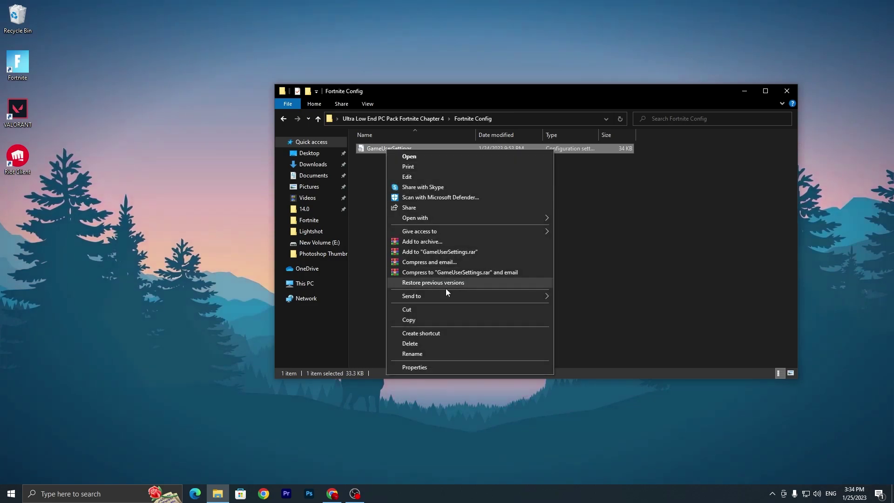
{"action": "left_click", "coordinate": [409, 319]}
Run %localappdata% and open the FortniteGame > Saved > Config > WindowsClient folder
{"action": "key", "text": "super+r"}
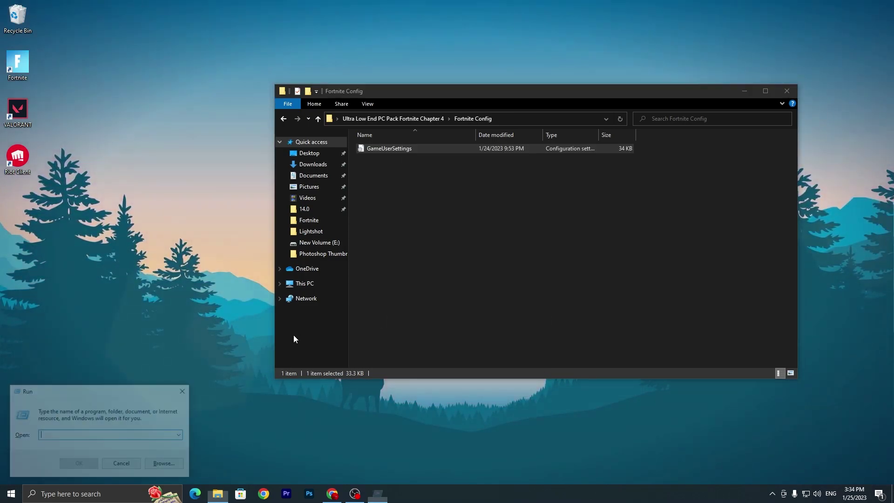
{"action": "left_click_drag", "start_coordinate": [52, 395], "coordinate": [425, 234]}
{"action": "type", "text": "%localappdata%"}
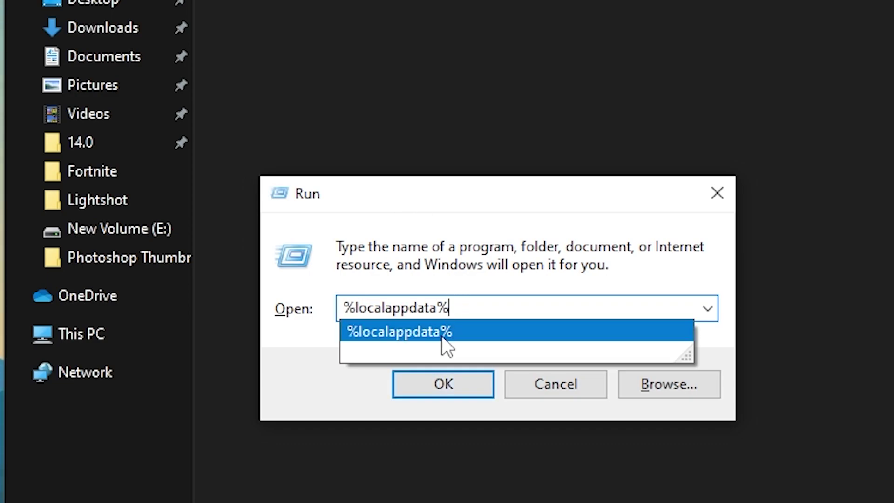
{"action": "left_click", "coordinate": [443, 385]}
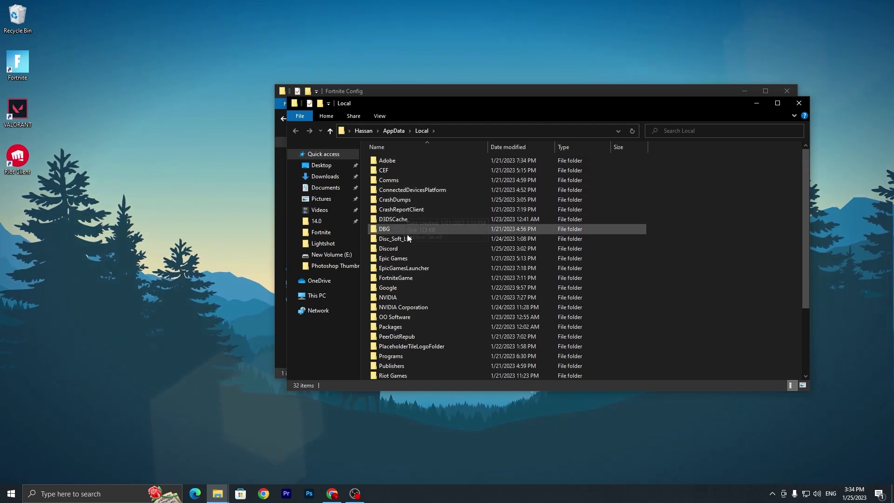
{"action": "double_click", "coordinate": [404, 278]}
{"action": "double_click", "coordinate": [397, 163]}
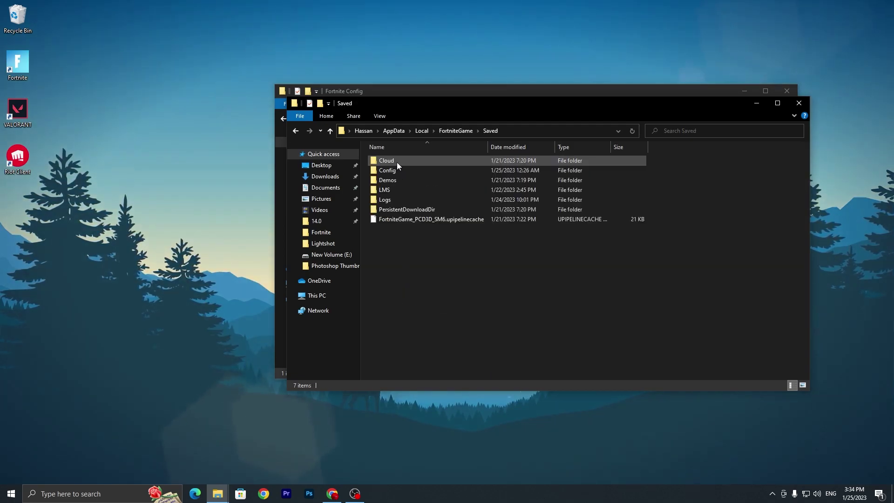
{"action": "double_click", "coordinate": [393, 168]}
{"action": "double_click", "coordinate": [396, 169]}
Try to paste the copied GameUserSettings file into the WindowsClient folder, and close that folder window
{"action": "right_click", "coordinate": [434, 195]}
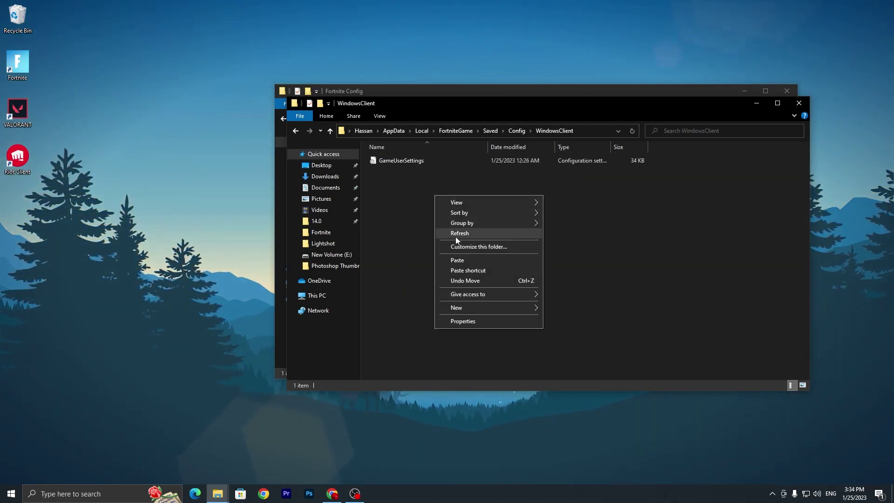
{"action": "left_click", "coordinate": [463, 259]}
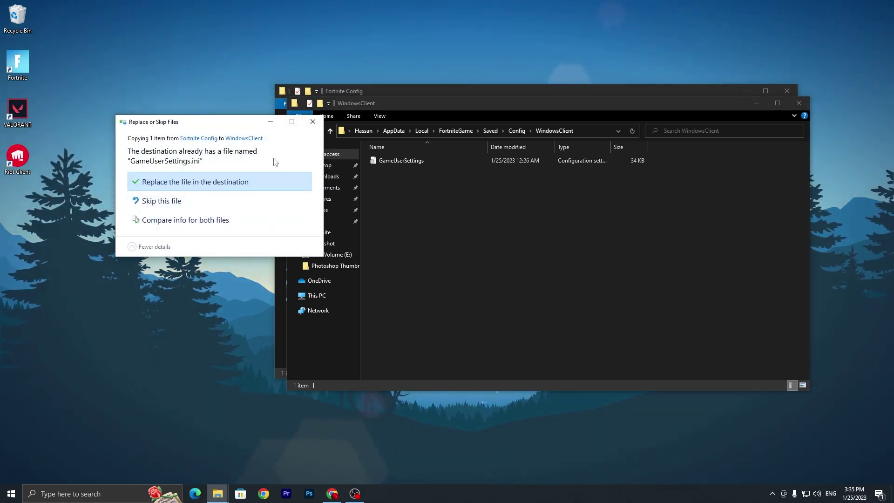
{"action": "left_click", "coordinate": [313, 122]}
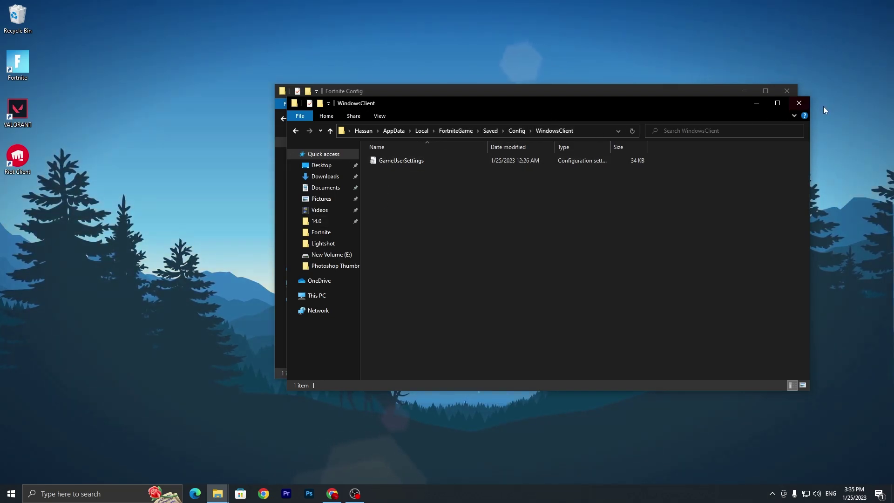
{"action": "left_click", "coordinate": [804, 104]}
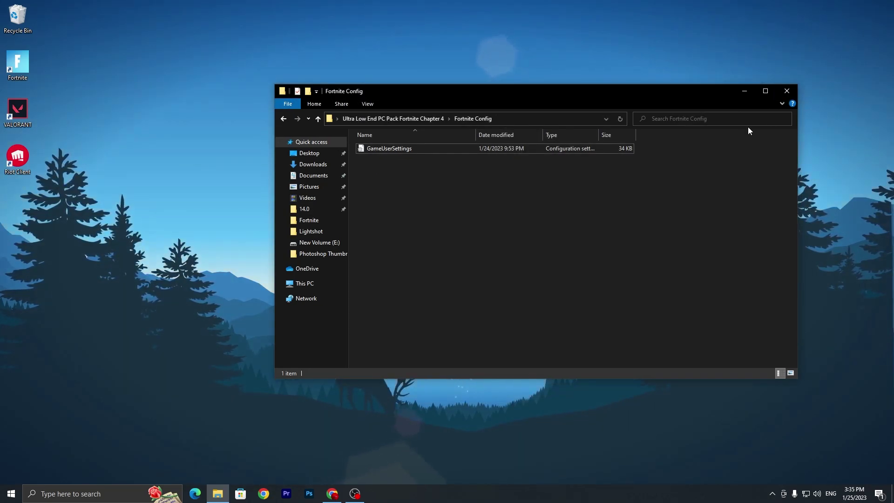
Open the pack's Registry Tweaks folder and merge the CpuPriorityClass entries into the registry
{"action": "left_click", "coordinate": [399, 119]}
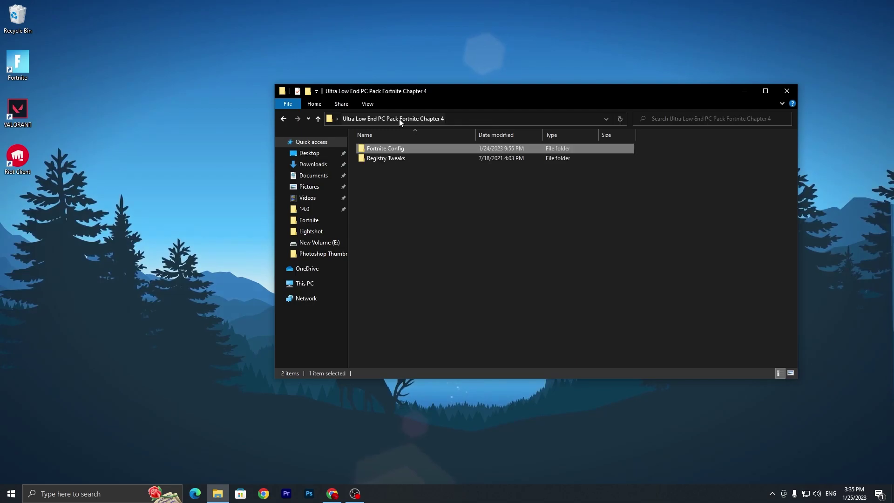
{"action": "double_click", "coordinate": [395, 159]}
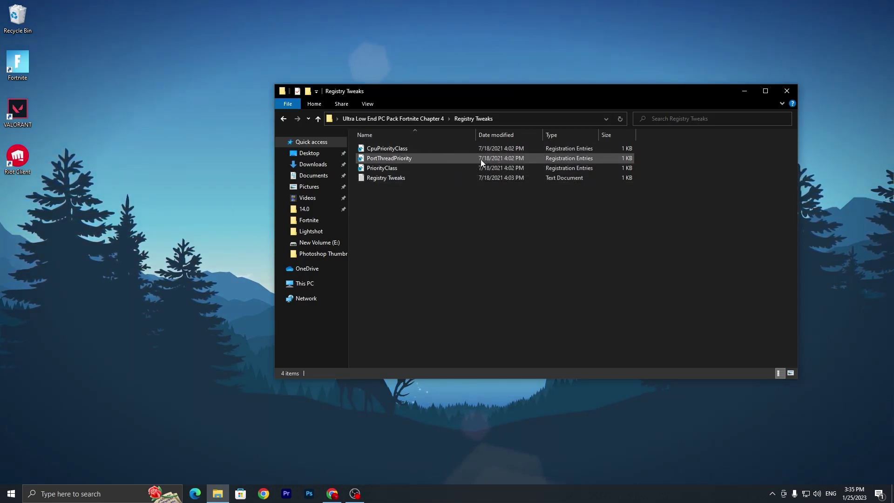
{"action": "left_click_drag", "start_coordinate": [683, 145], "coordinate": [400, 168]}
{"action": "double_click", "coordinate": [382, 148]}
{"action": "left_click", "coordinate": [486, 306]}
{"action": "left_click", "coordinate": [521, 258]}
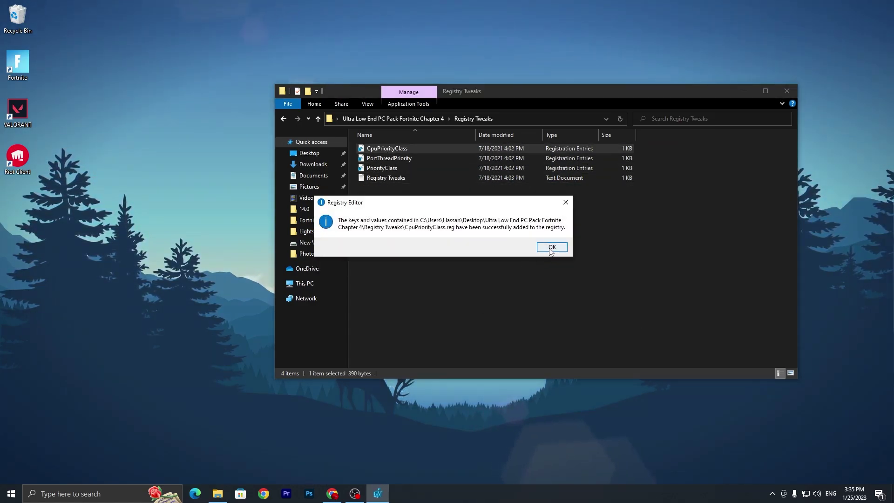
{"action": "left_click", "coordinate": [550, 248]}
Merge the PortThreadPriority entries into the registry
{"action": "double_click", "coordinate": [412, 158]}
{"action": "left_click", "coordinate": [488, 308]}
{"action": "left_click", "coordinate": [521, 258]}
{"action": "left_click", "coordinate": [550, 248]}
Merge the PriorityClass entries into the registry and close the Registry Tweaks folder
{"action": "double_click", "coordinate": [404, 168]}
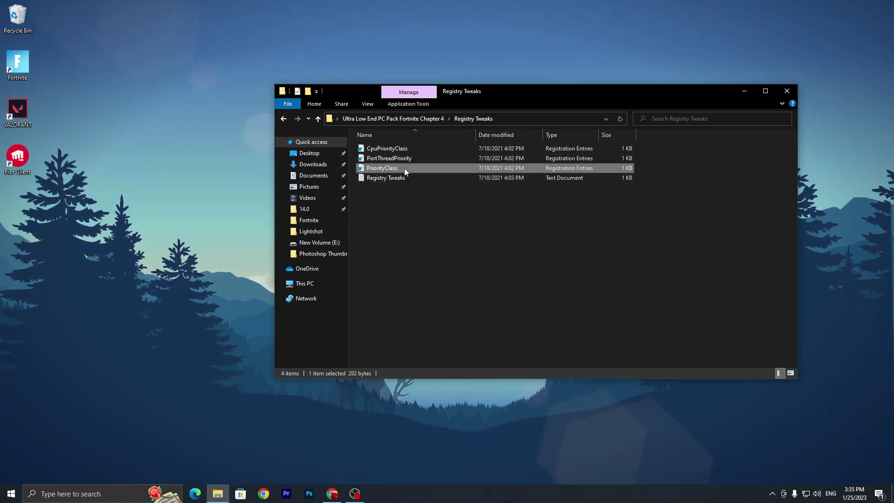
{"action": "left_click", "coordinate": [499, 303]}
{"action": "left_click", "coordinate": [517, 258]}
{"action": "left_click", "coordinate": [549, 247]}
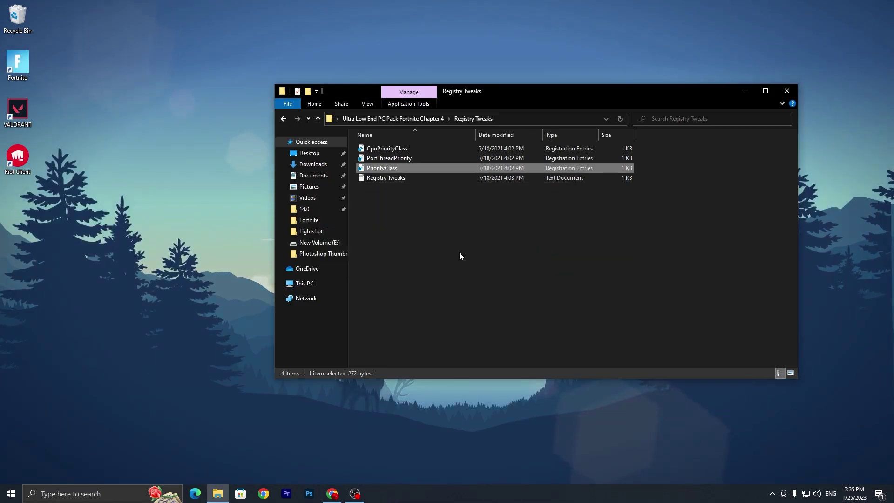
{"action": "left_click", "coordinate": [787, 93]}
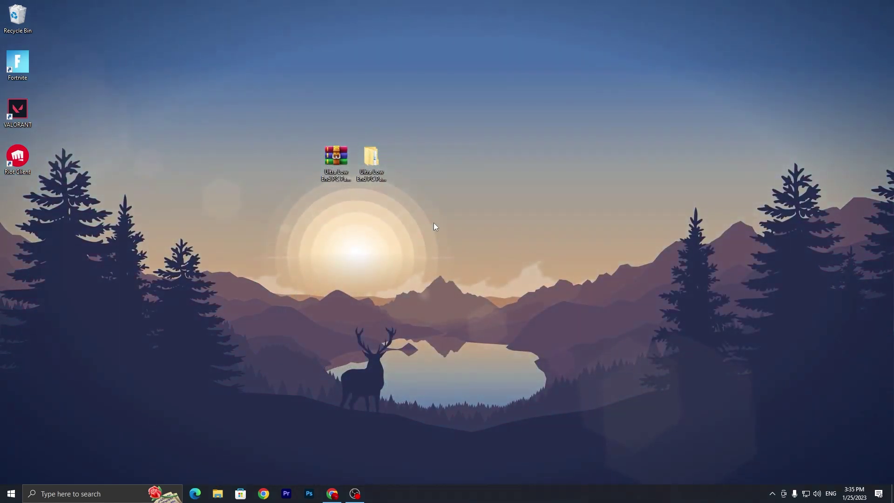
Switch to the browser, download the Park Control 2.0.0.22 installer from Uptodown, and place the file on the desktop
{"action": "left_click", "coordinate": [332, 494]}
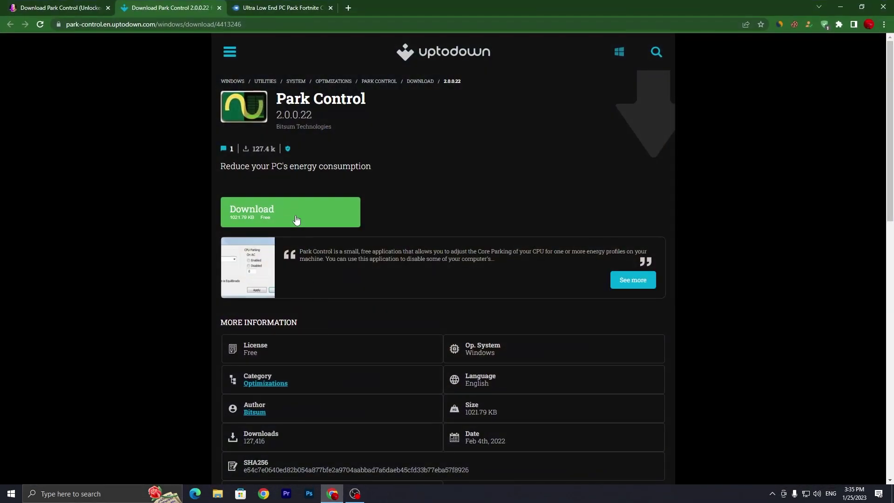
{"action": "left_click", "coordinate": [297, 219]}
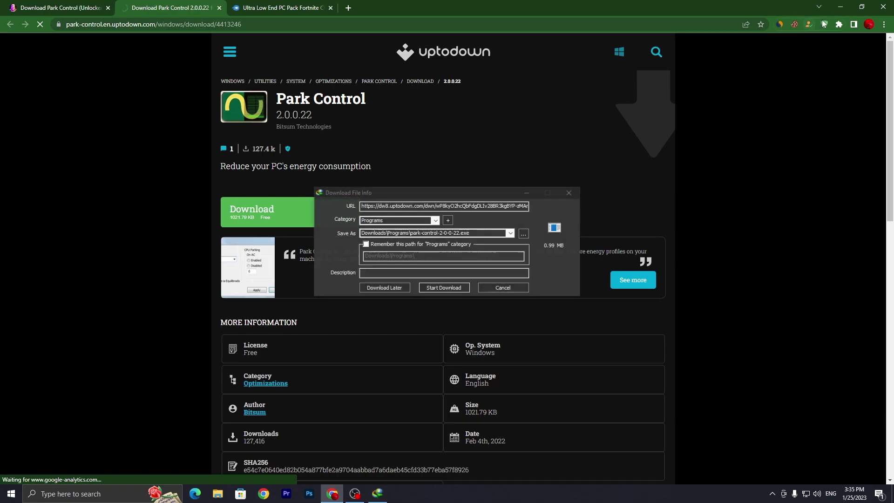
{"action": "left_click", "coordinate": [454, 286]}
{"action": "left_click", "coordinate": [842, 6]}
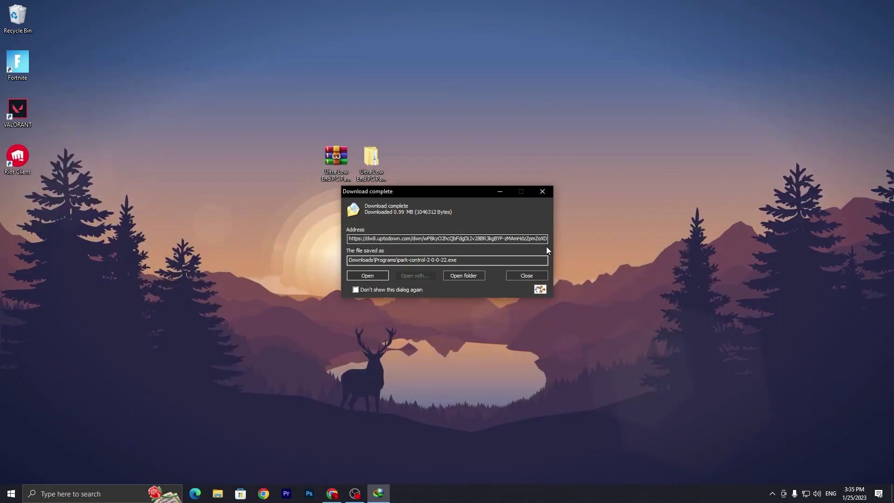
{"action": "left_click_drag", "start_coordinate": [540, 289], "coordinate": [619, 256]}
{"action": "left_click", "coordinate": [543, 192]}
Run the Park Control installer from the desktop, accept the license agreement, and complete setup with the offered options
{"action": "double_click", "coordinate": [619, 251]}
{"action": "left_click", "coordinate": [400, 309]}
{"action": "left_click", "coordinate": [450, 267]}
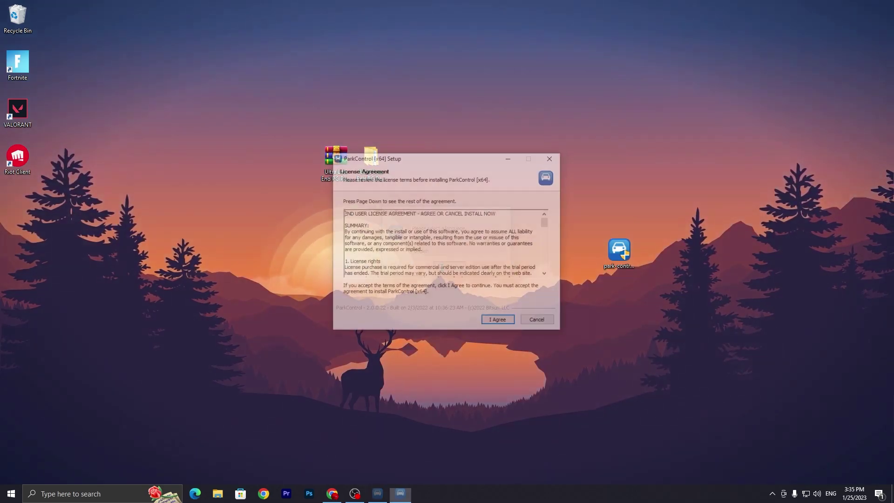
{"action": "left_click", "coordinate": [499, 321]}
{"action": "left_click", "coordinate": [498, 320]}
{"action": "left_click", "coordinate": [499, 321]}
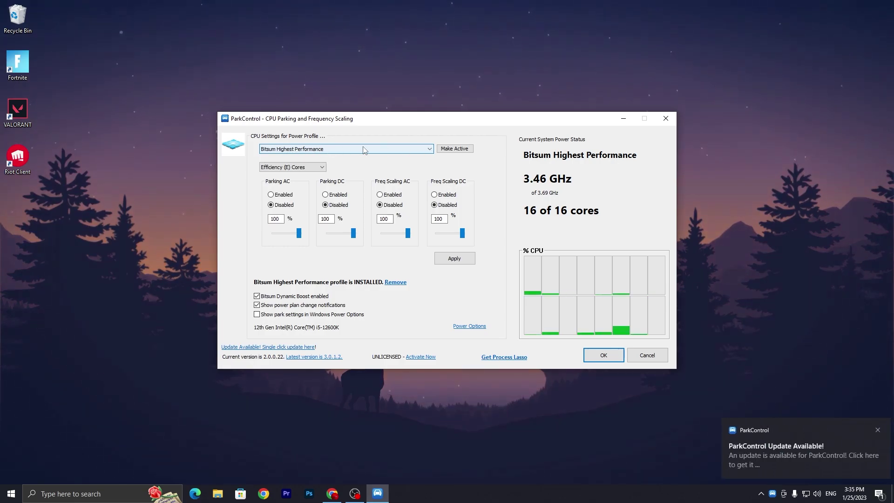
Make Bitsum Highest Performance the active power profile and apply its CPU settings for Performance (P) Cores
{"action": "left_click", "coordinate": [445, 149]}
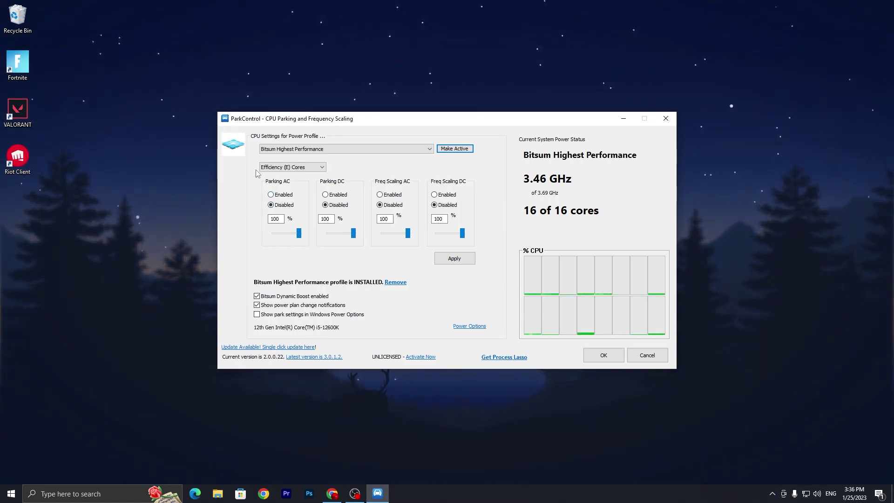
{"action": "left_click", "coordinate": [273, 168]}
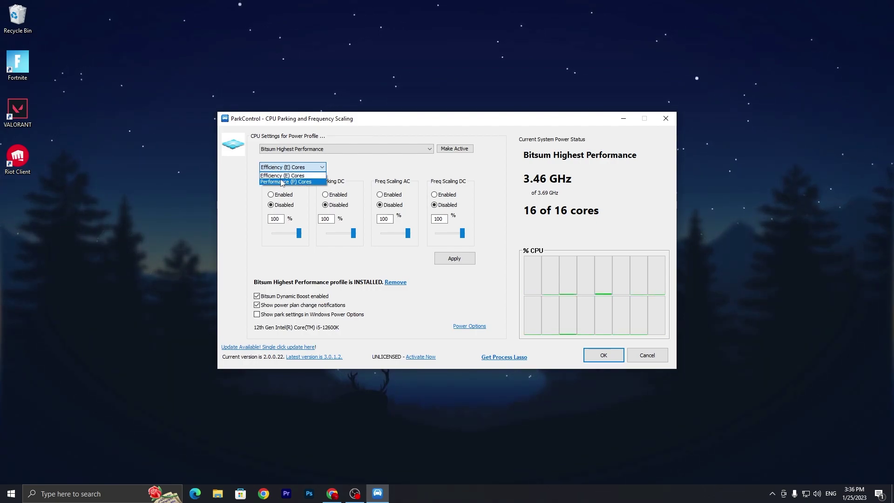
{"action": "left_click", "coordinate": [279, 181]}
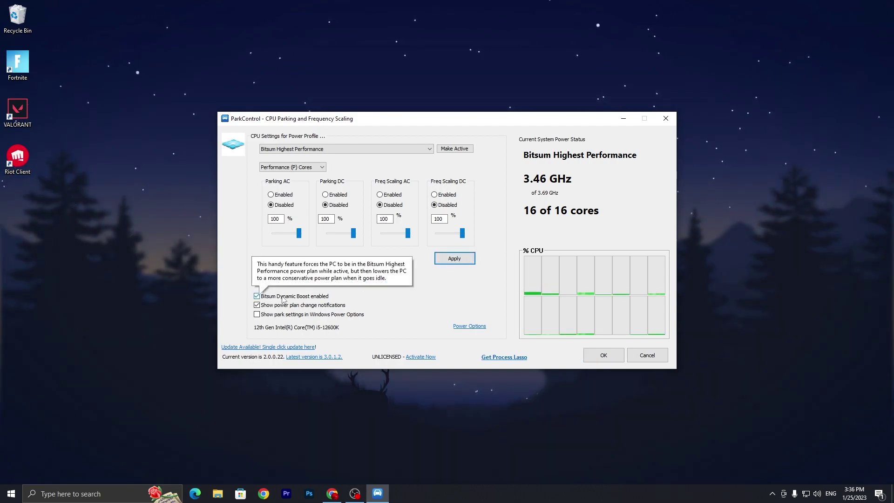
Enable Bitsum Dynamic Boost with Bitsum Highest Performance as the power plan used when the PC is idle
{"action": "left_click", "coordinate": [257, 296]}
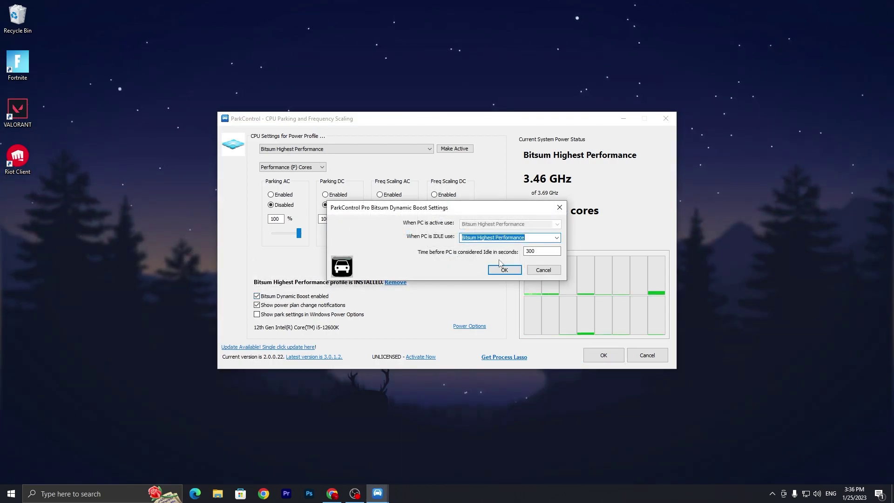
{"action": "left_click", "coordinate": [560, 239]}
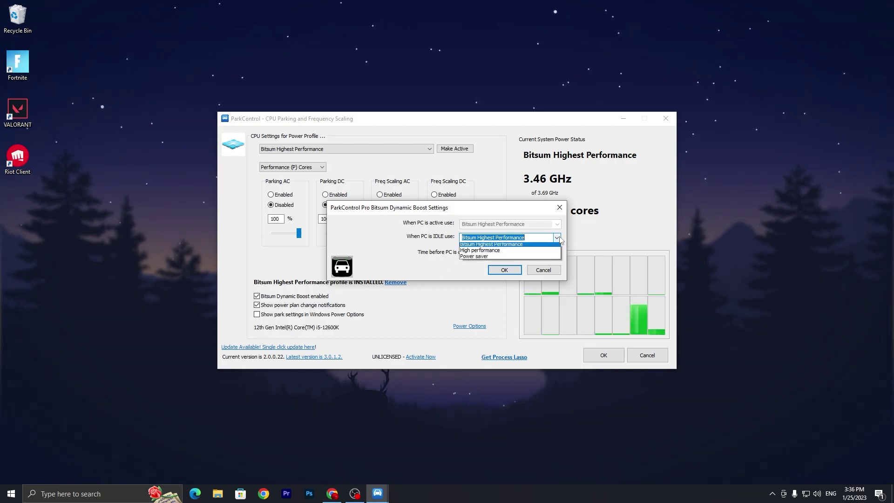
{"action": "left_click", "coordinate": [556, 239]}
{"action": "left_click", "coordinate": [504, 270]}
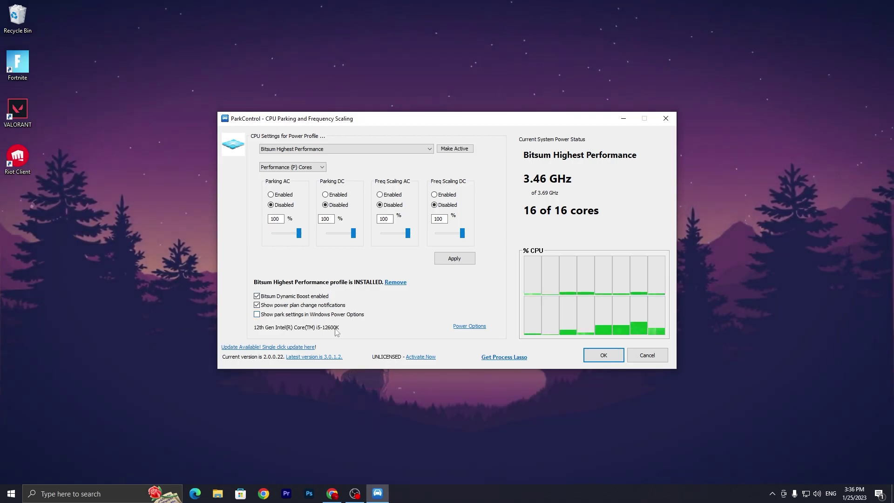
Show park settings in Windows Power Options, save the ParkControl settings, and check for its icon among the hidden tray icons
{"action": "left_click", "coordinate": [256, 314]}
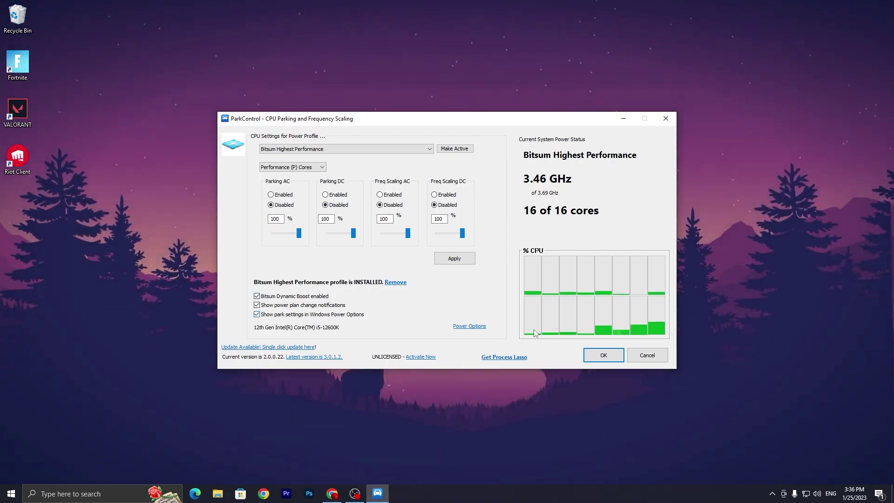
{"action": "left_click", "coordinate": [606, 356]}
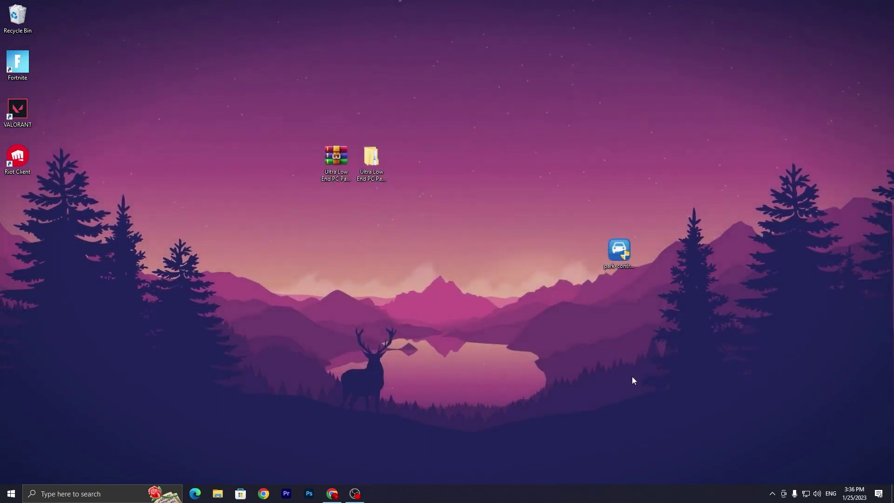
{"action": "left_click", "coordinate": [773, 492]}
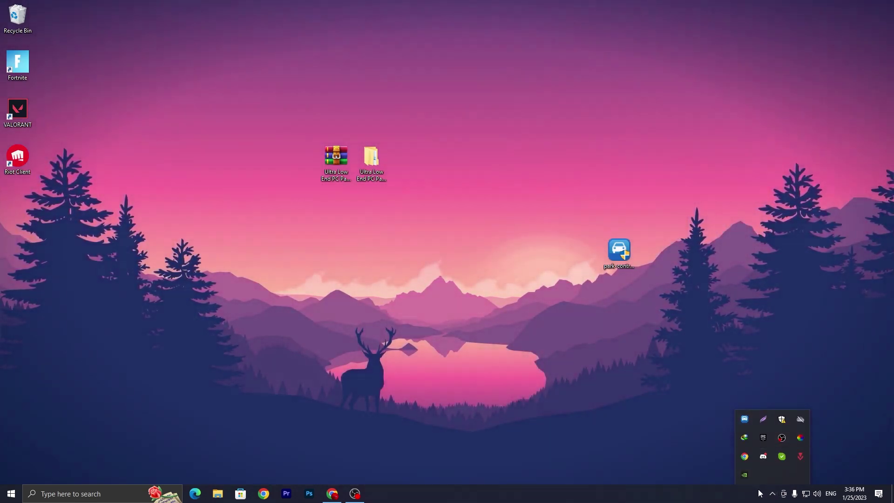
{"action": "left_click", "coordinate": [382, 336]}
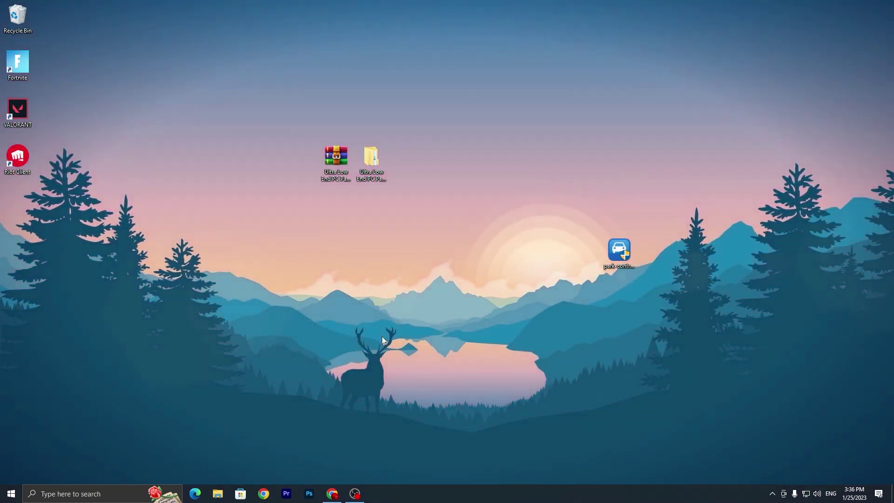
Open Task Manager's list of startup apps and disable Google Chrome
{"action": "right_click", "coordinate": [450, 495]}
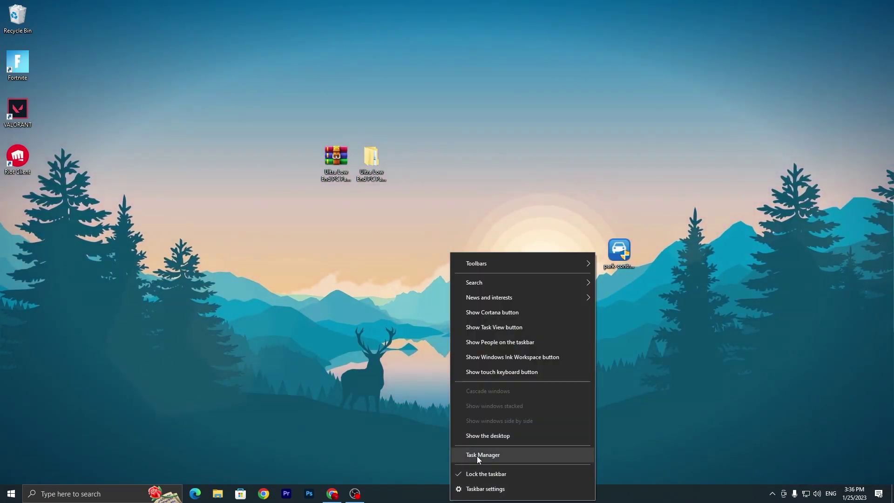
{"action": "left_click", "coordinate": [482, 456]}
{"action": "left_click", "coordinate": [268, 119]}
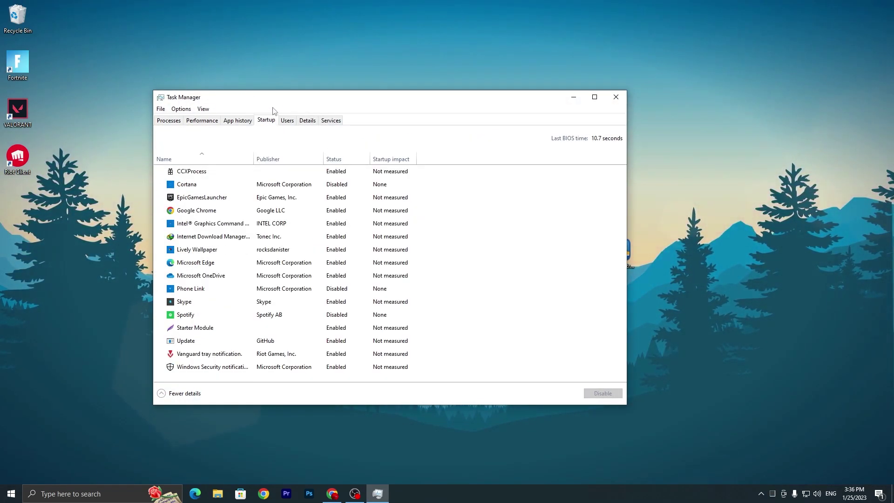
{"action": "left_click_drag", "start_coordinate": [273, 113], "coordinate": [337, 86]}
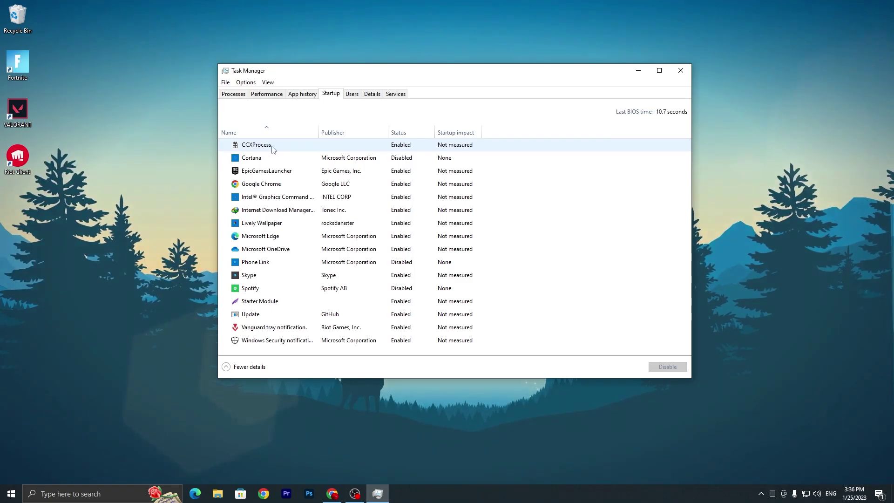
{"action": "right_click", "coordinate": [260, 186]}
{"action": "left_click", "coordinate": [279, 191]}
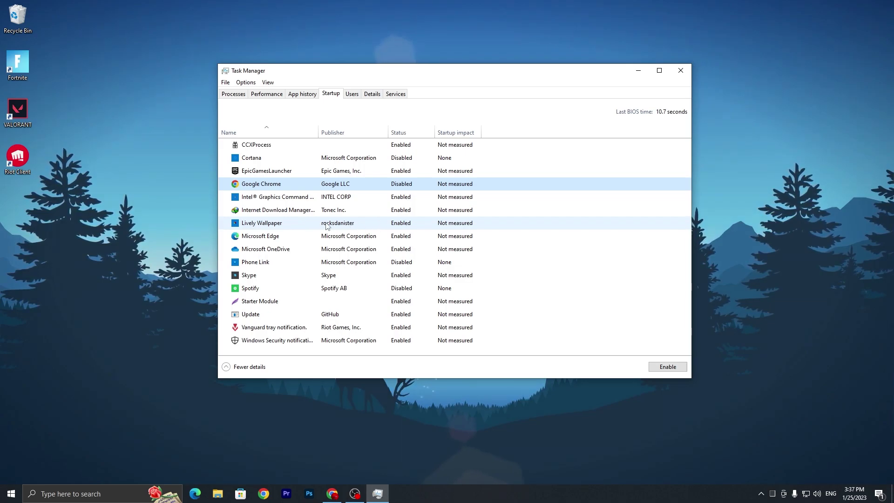
Disable Skype at startup and close Task Manager
{"action": "right_click", "coordinate": [328, 275]}
{"action": "left_click", "coordinate": [348, 282]}
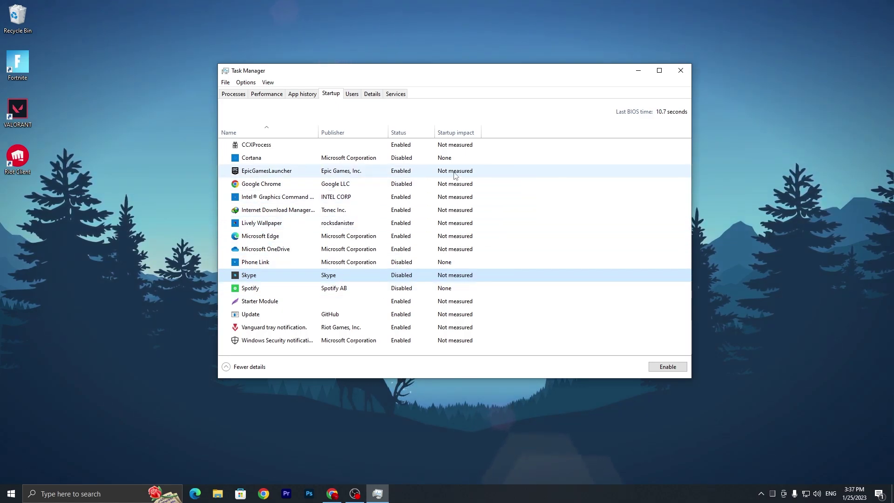
{"action": "left_click", "coordinate": [680, 71]}
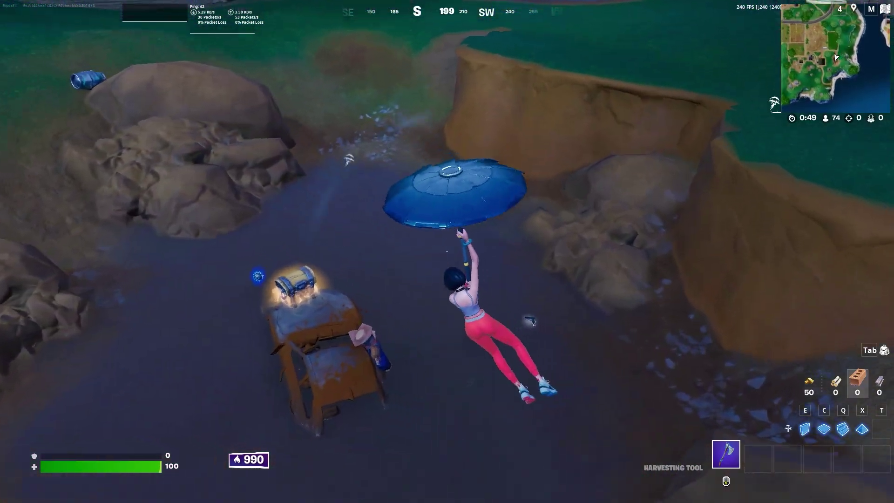
{"action": "key", "text": "alt"}
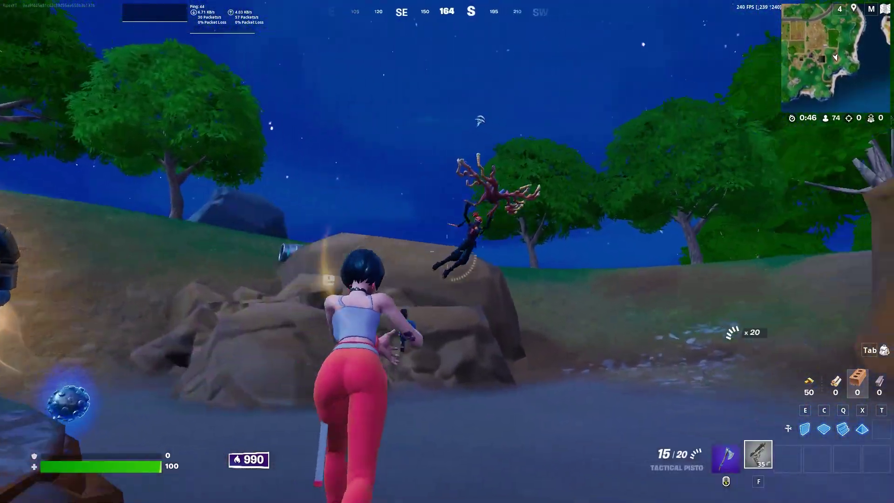
{"action": "left_click", "coordinate": [447, 251]}
{"action": "left_click", "coordinate": [448, 251]}
{"action": "left_click", "coordinate": [447, 252]}
{"action": "left_click", "coordinate": [447, 252]}
{"action": "left_click", "coordinate": [447, 251]}
{"action": "left_click", "coordinate": [447, 251]}
{"action": "left_click", "coordinate": [447, 252]}
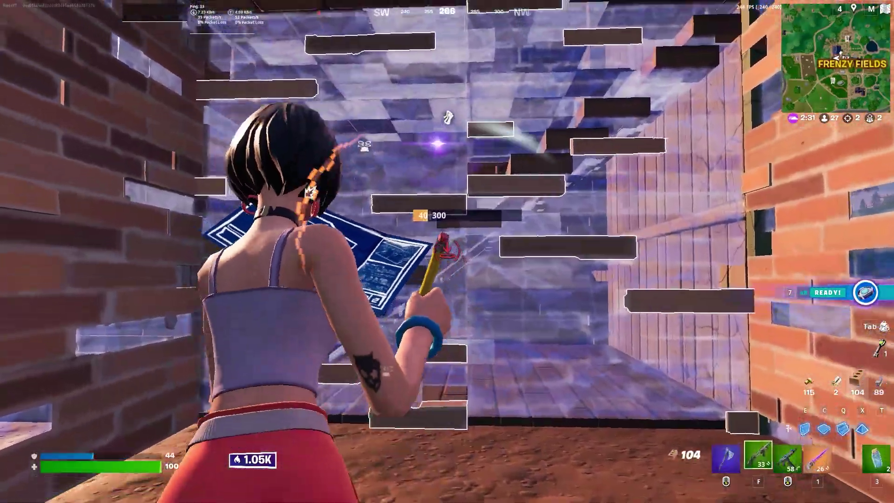
{"action": "key", "text": "q"}
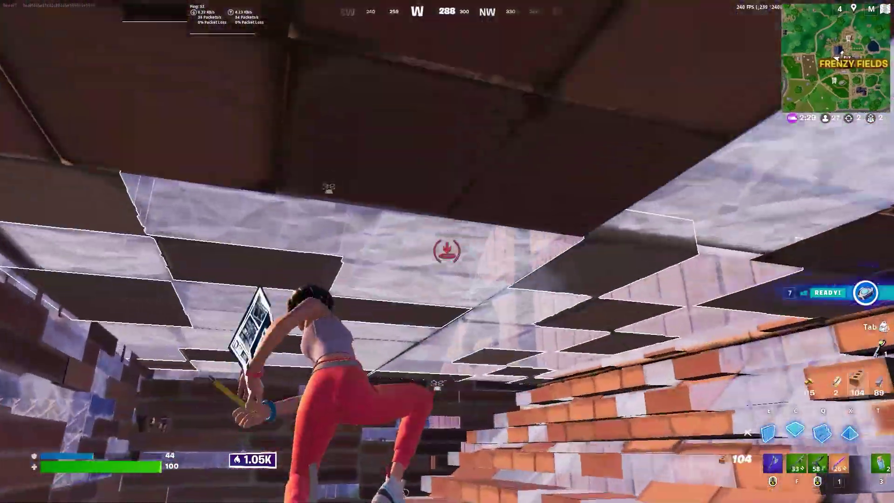
{"action": "key", "text": "q"}
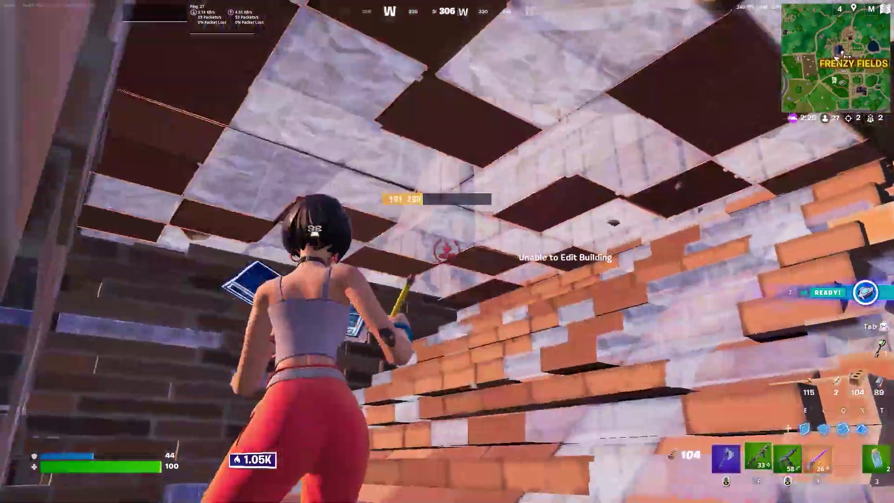